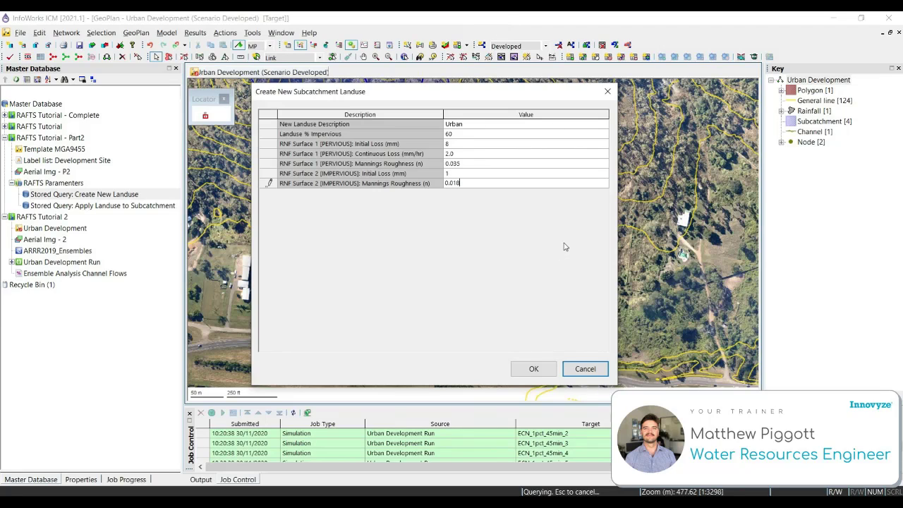
Confirm creating the Urban land use and set the land use ID of the Development Site subcatchment C_4 to Urban.
left_click(540, 374)
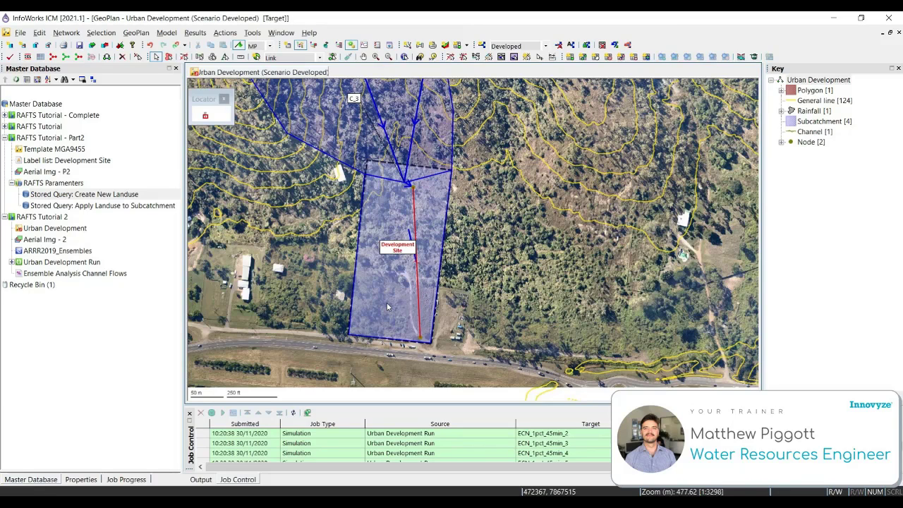
mouse_move(394, 295)
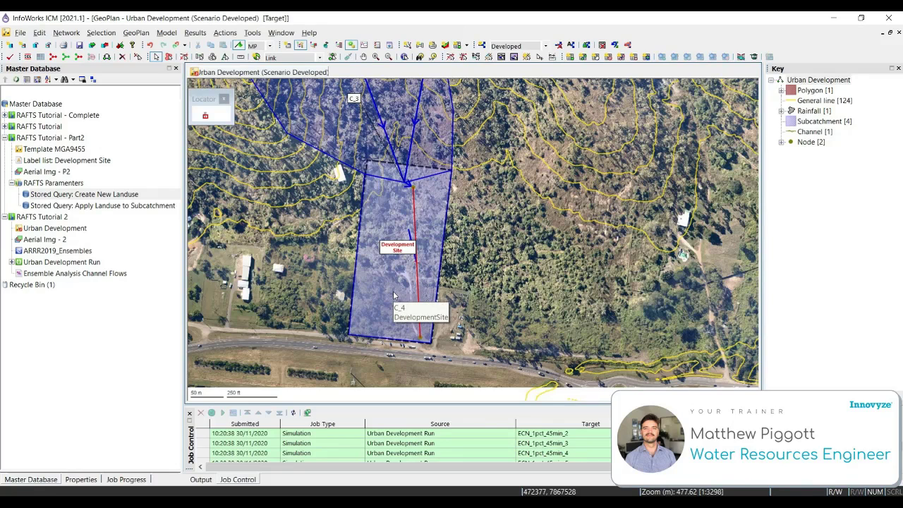
left_click(407, 58)
left_click(408, 303)
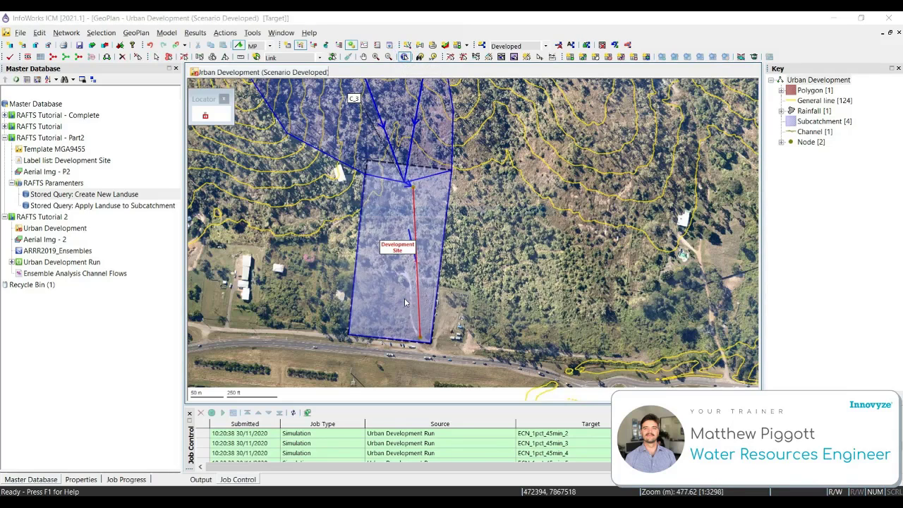
left_click(496, 318)
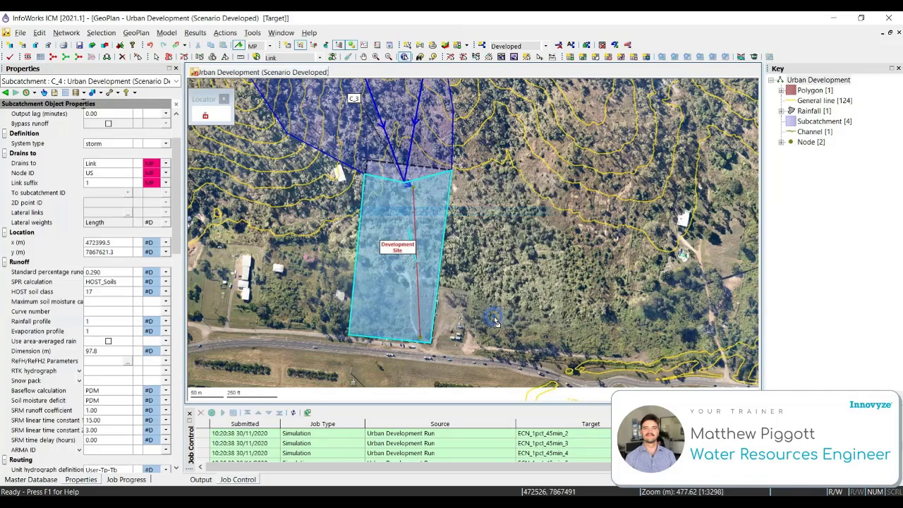
scroll(158, 301, "up", 2)
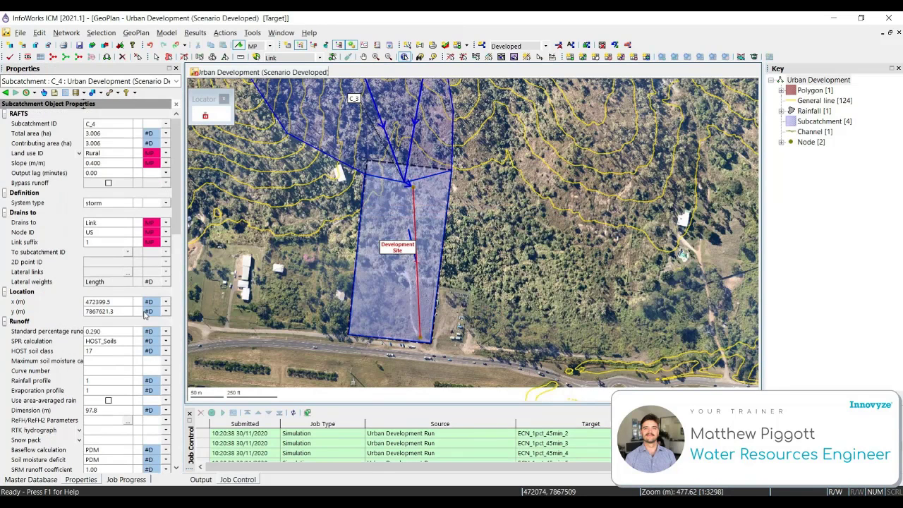
left_click(79, 154)
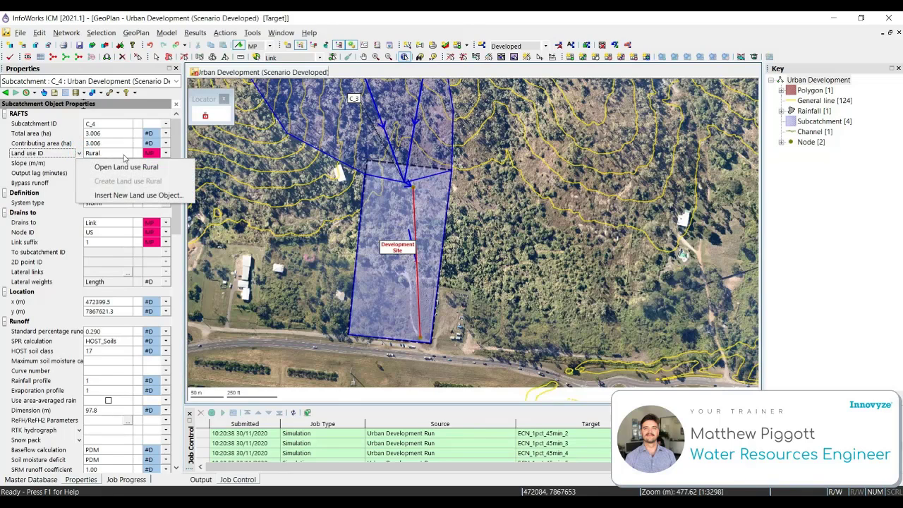
left_click(131, 155)
left_click(129, 154)
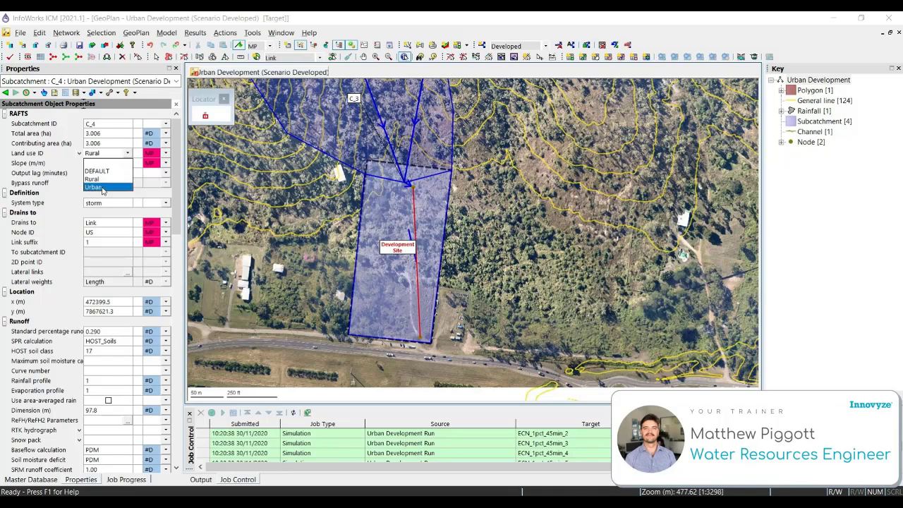
left_click(103, 188)
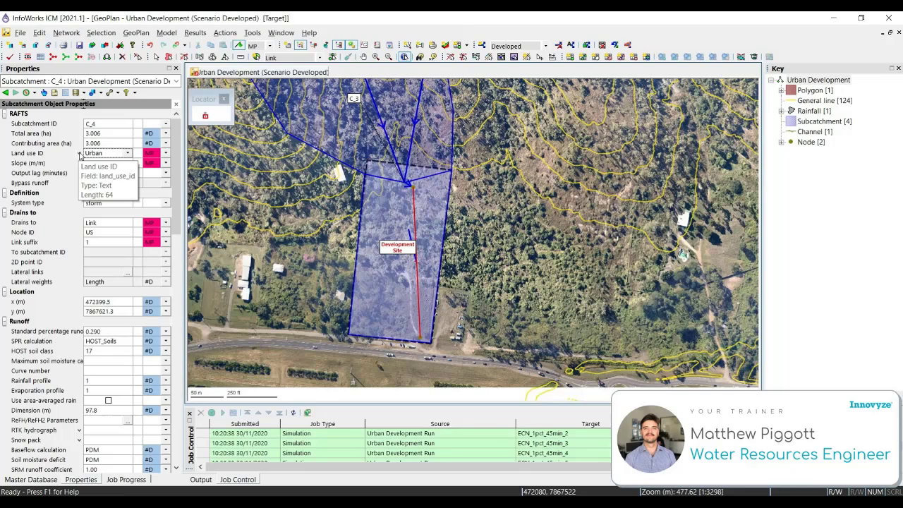
Open the Urban land use assigned to C_4 and review the properties of its runoff surfaces 2 and 3.
right_click(79, 156)
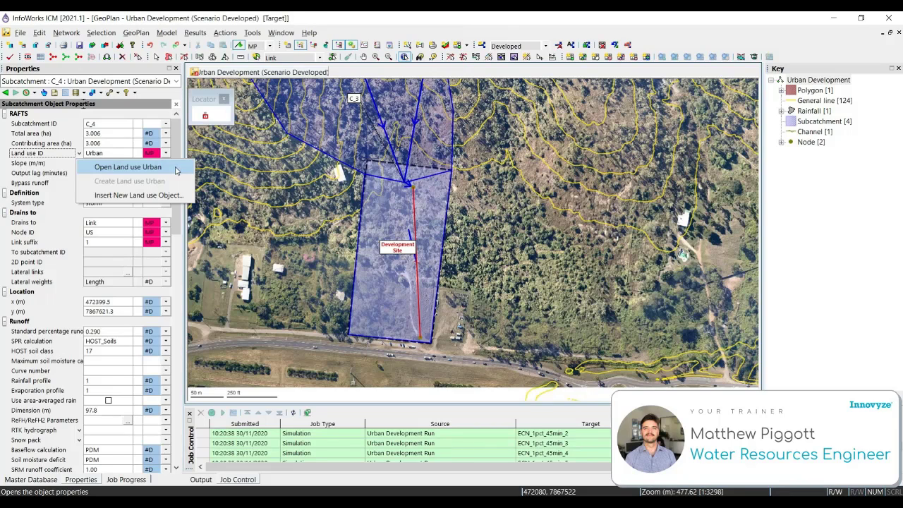
left_click(128, 167)
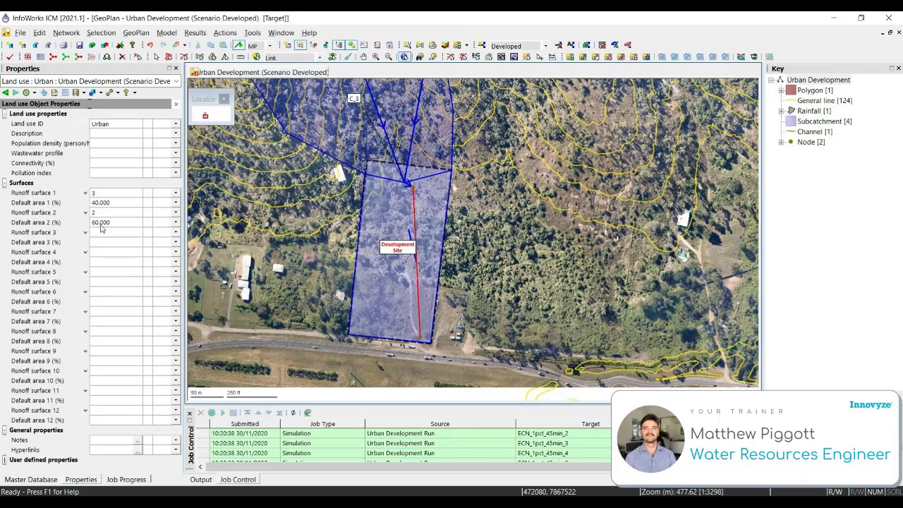
right_click(82, 211)
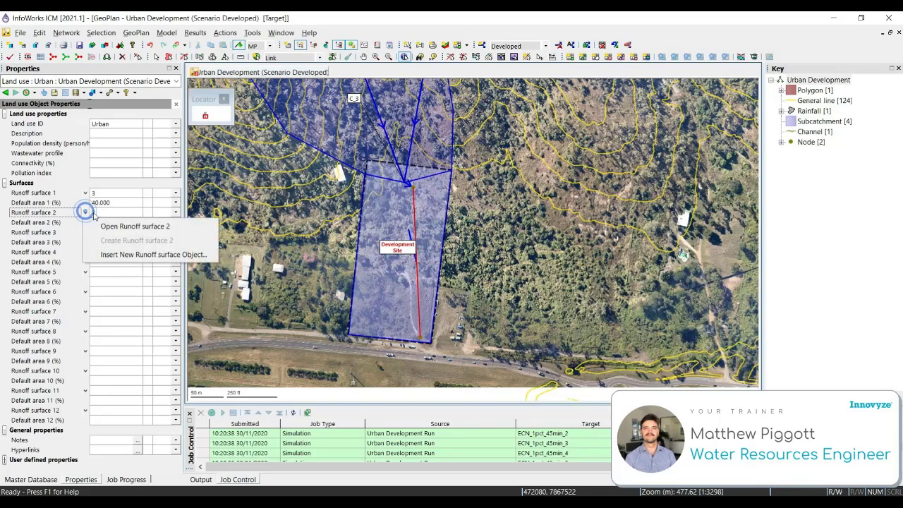
left_click(153, 227)
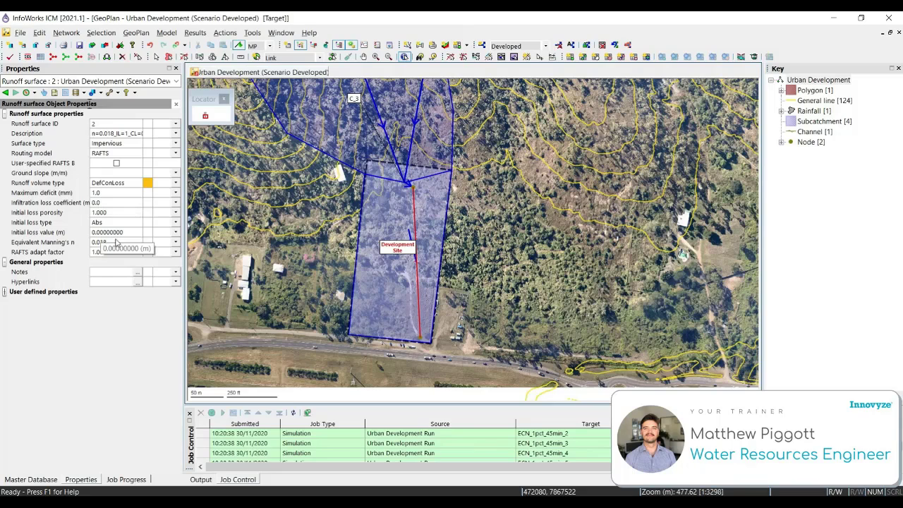
left_click(5, 93)
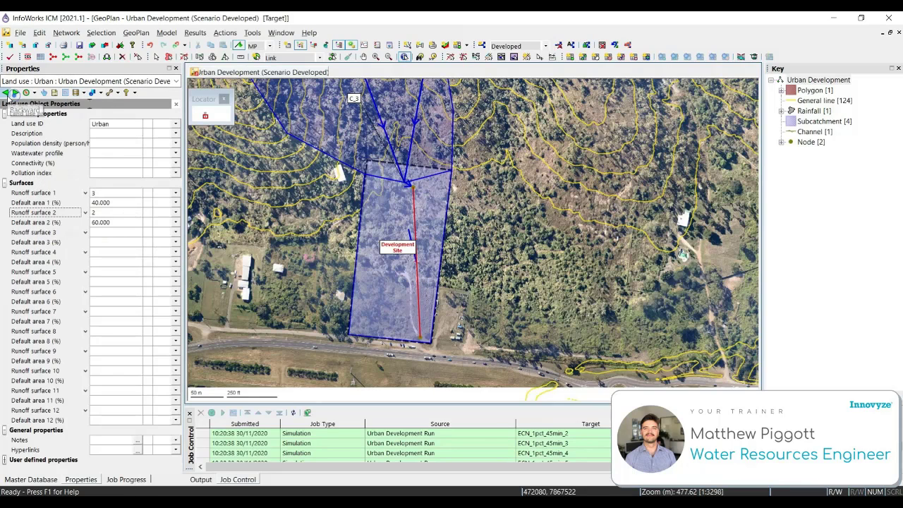
right_click(83, 196)
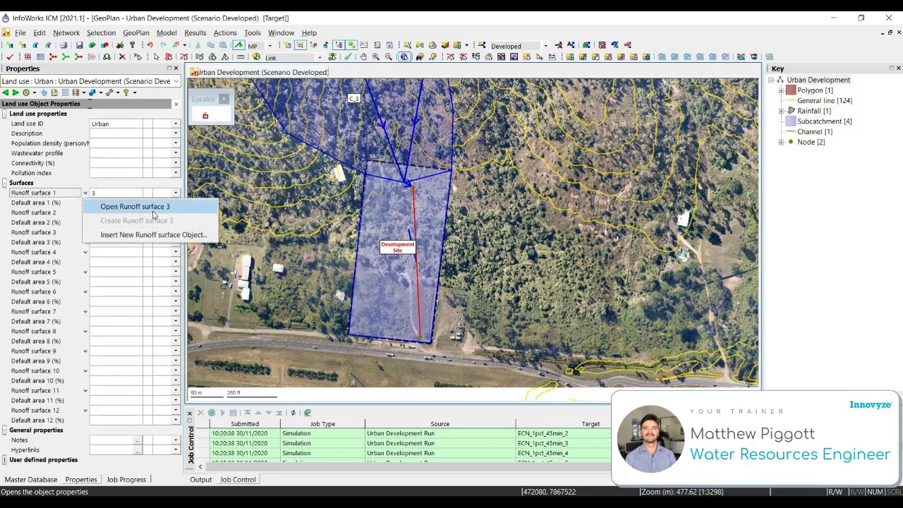
left_click(178, 211)
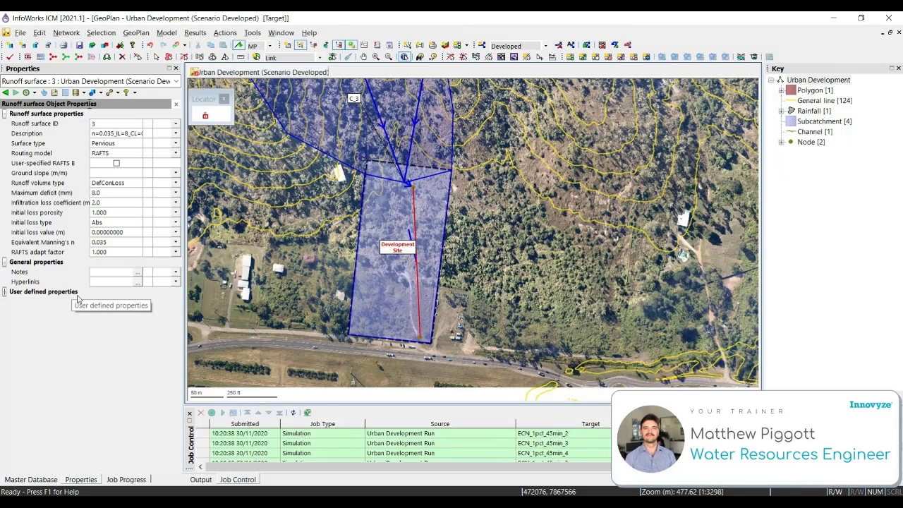
left_click(4, 92)
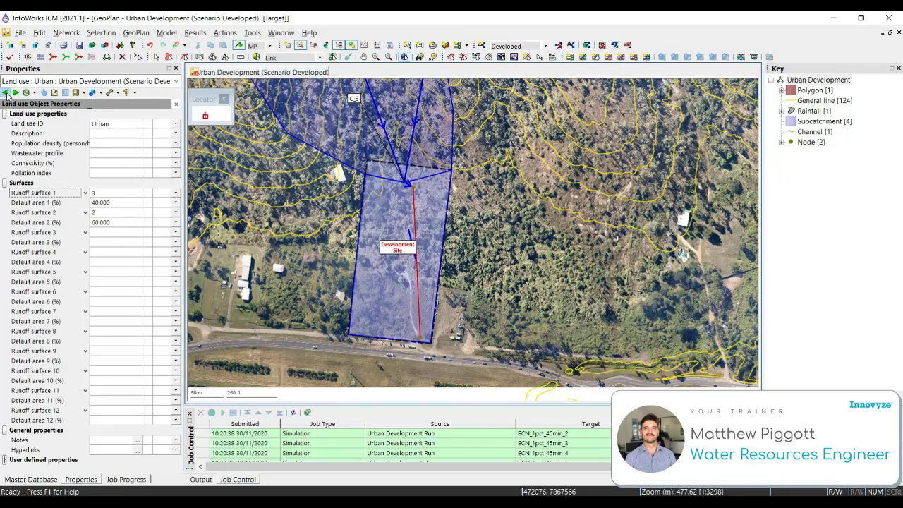
Open the subcatchment data grid, widen its table selector and hide the empty tables.
left_click(595, 58)
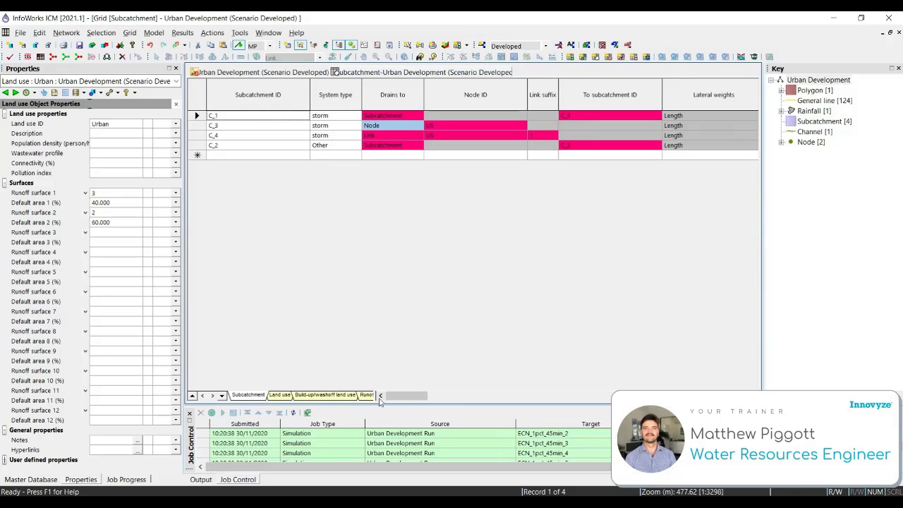
left_click_drag(374, 396, 522, 402)
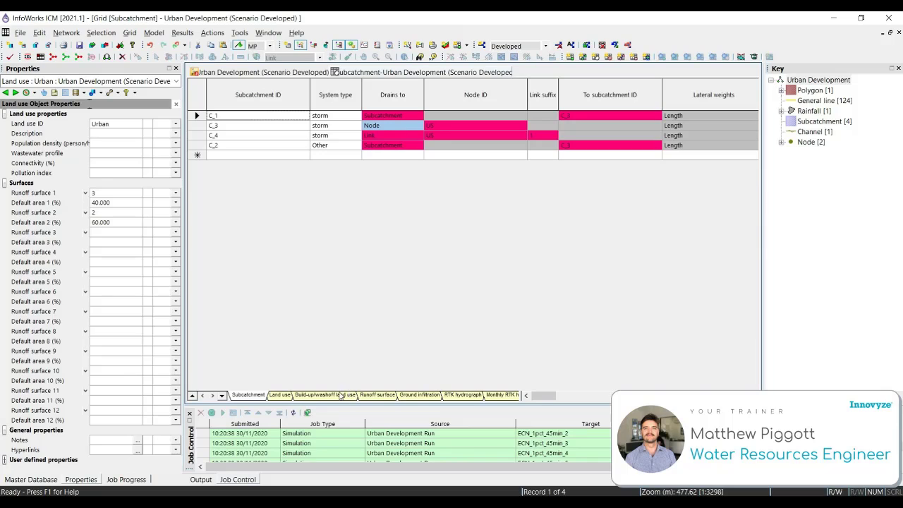
right_click(336, 396)
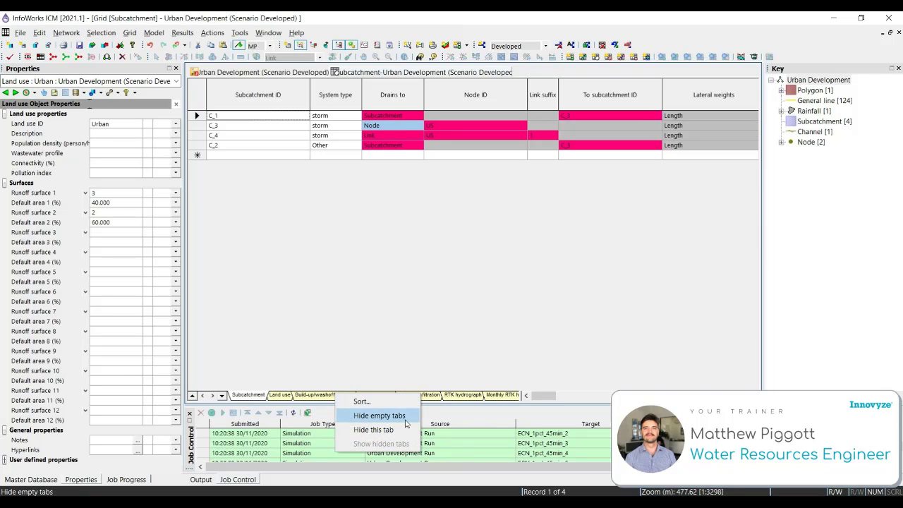
left_click(407, 417)
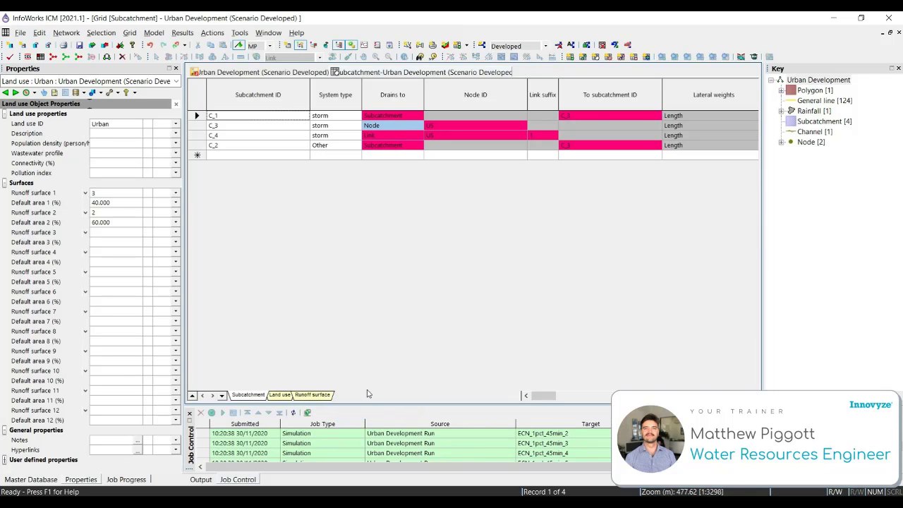
Review the Urban record in the land use grid and the records in the runoff surface grid, and close the grid.
left_click(277, 395)
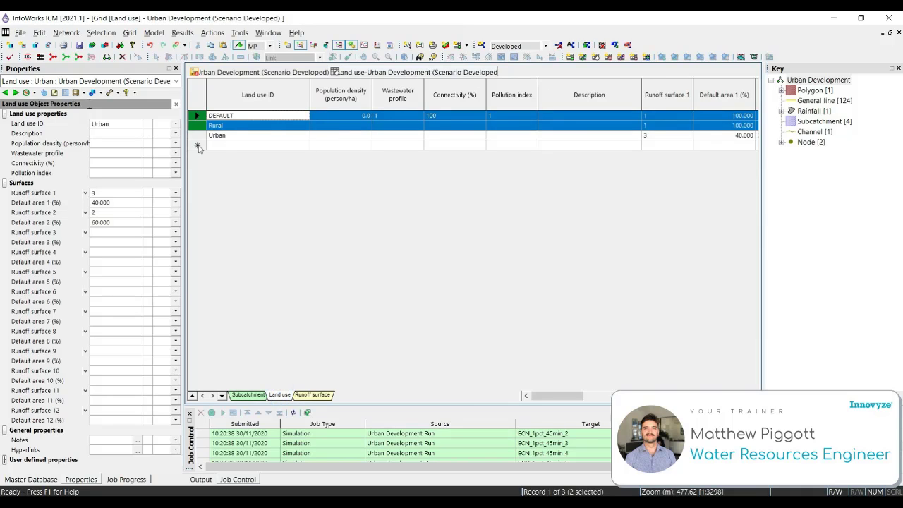
left_click(233, 135)
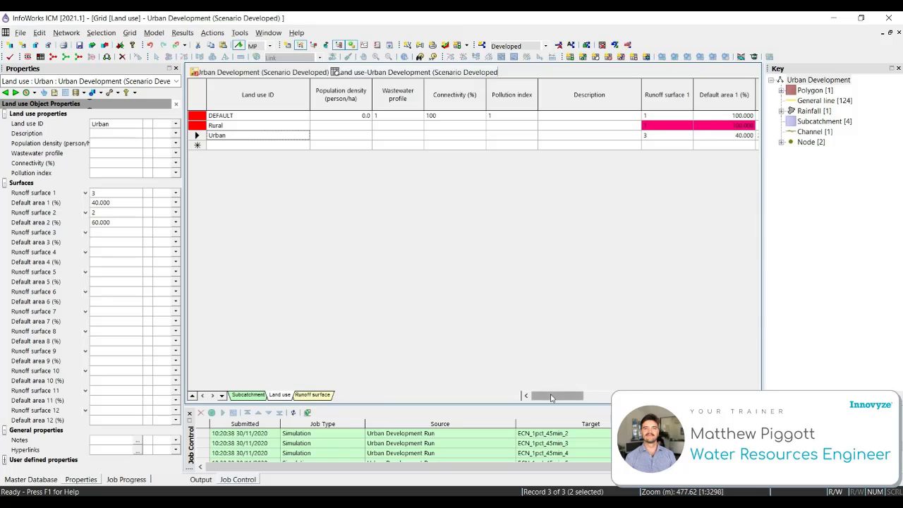
mouse_move(550, 395)
left_mouse_down()
mouse_move(580, 400)
mouse_move(563, 397)
left_mouse_up()
left_click(314, 395)
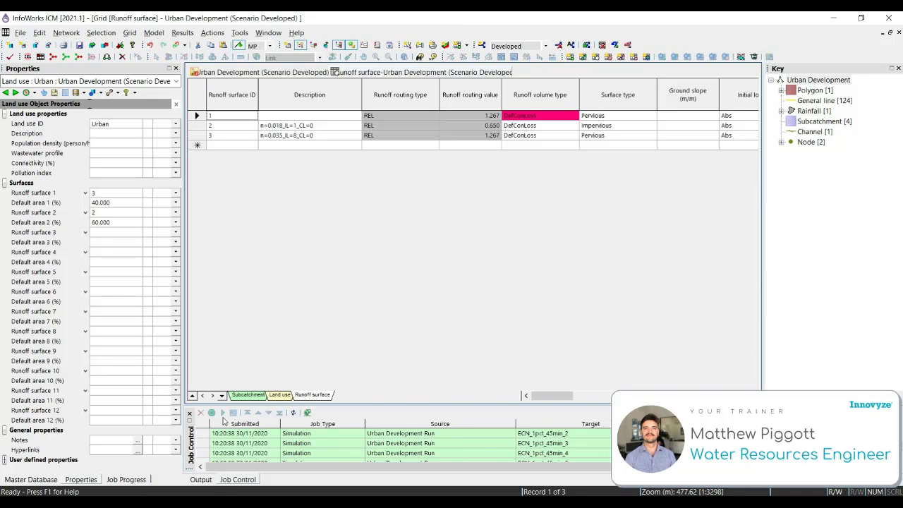
right_click(432, 75)
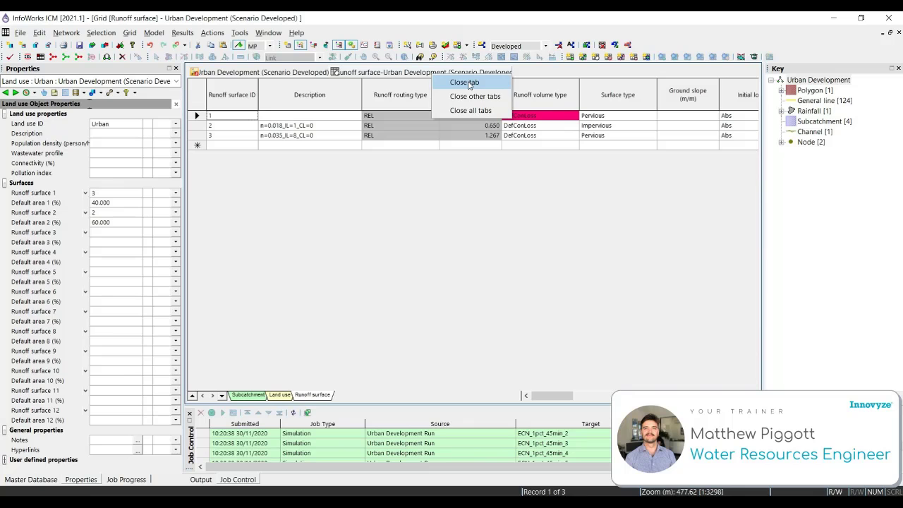
left_click(468, 83)
Commit the Urban Development network changes with the comment "Workshop 9 - Added developed scenario".
left_click(52, 482)
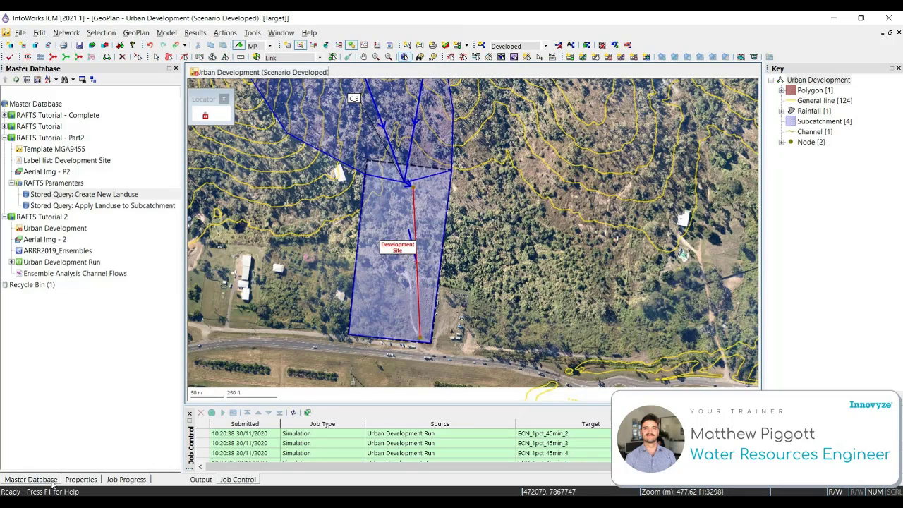
left_click(56, 228)
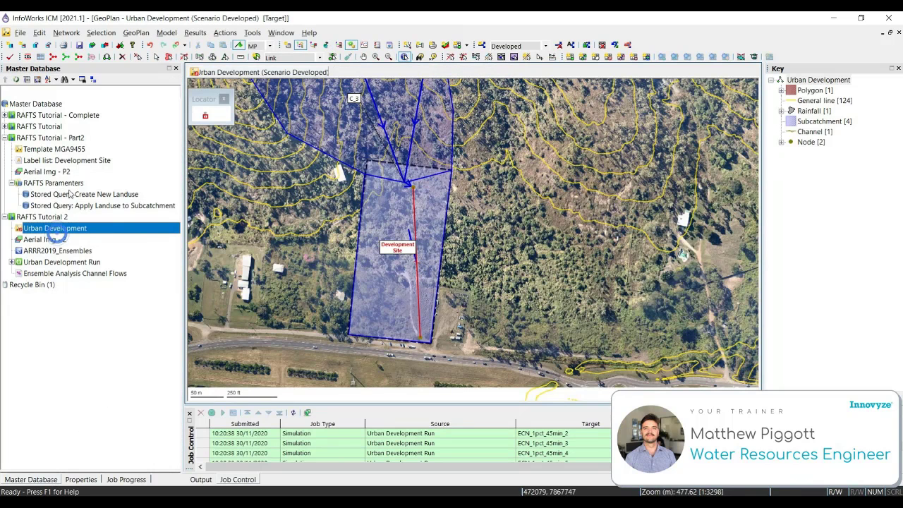
left_click(80, 45)
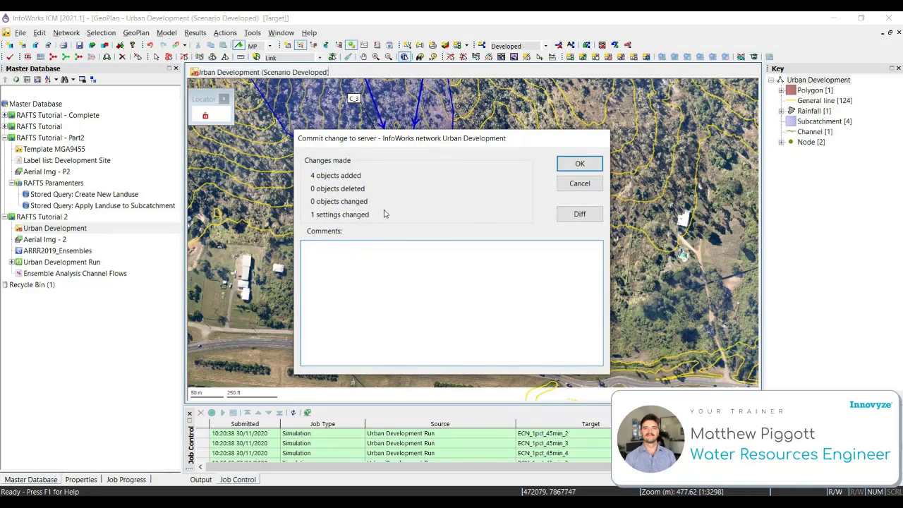
type("Workshop 9 - Added developed scenario")
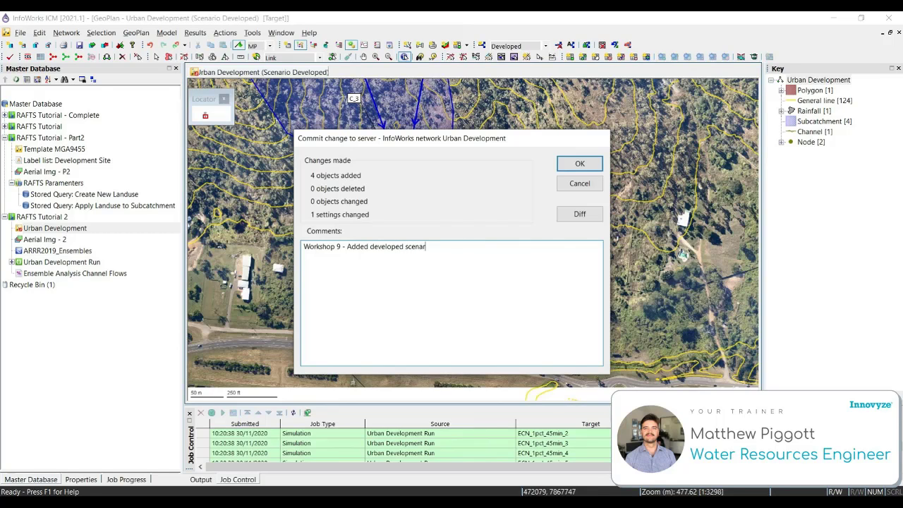
left_click(580, 163)
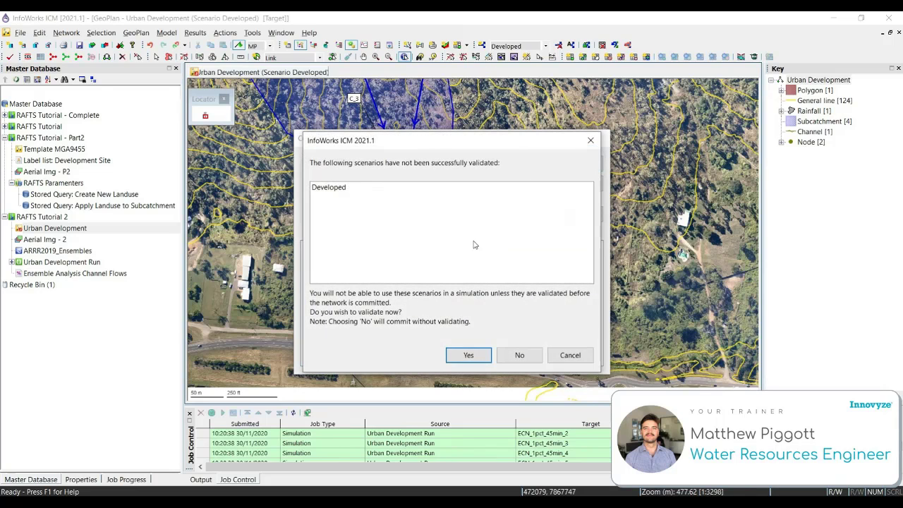
Validate both the Base and Developed scenarios as part of the commit.
left_click(477, 355)
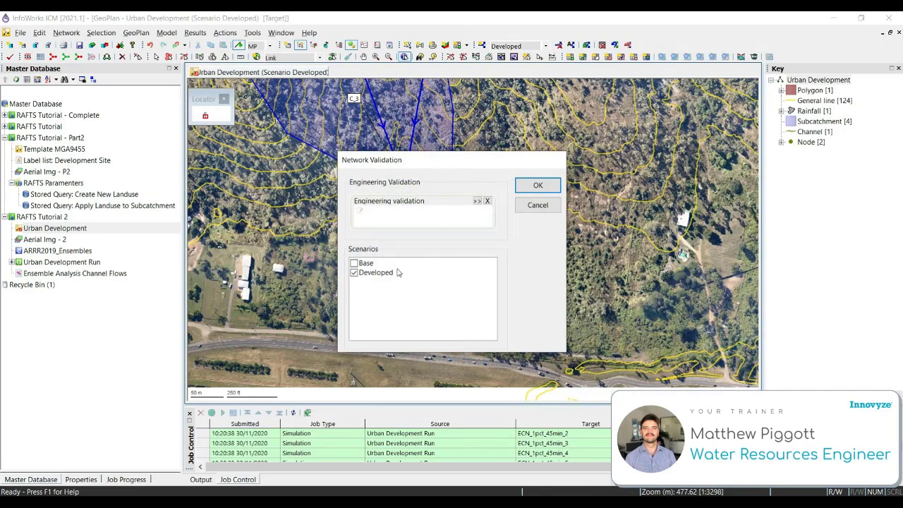
left_click(353, 264)
left_click(538, 185)
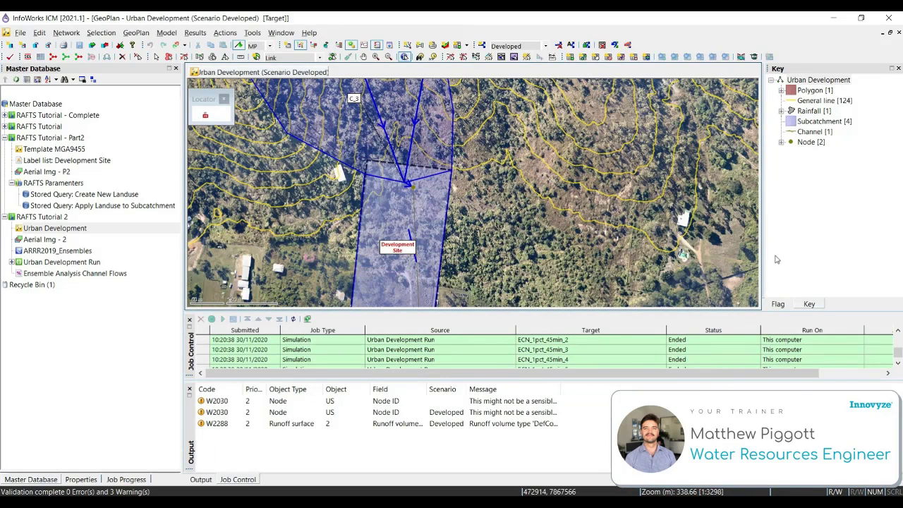
left_click(804, 259)
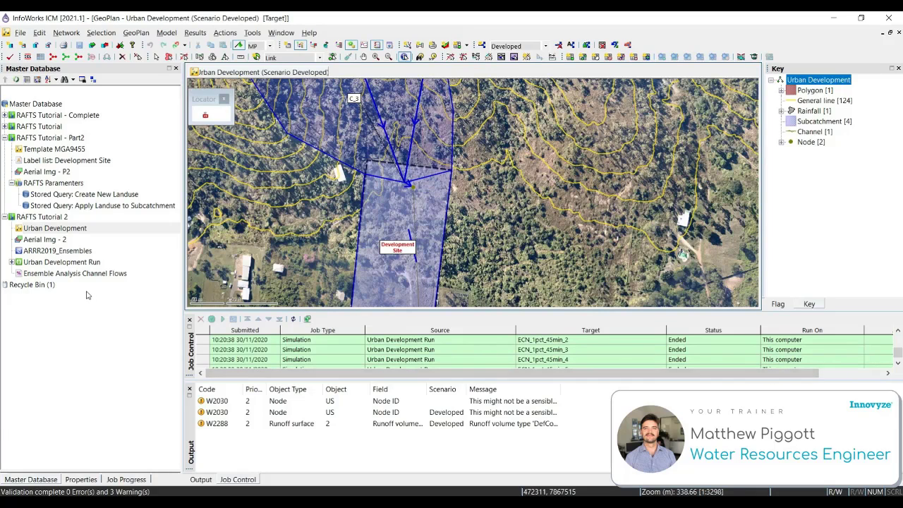
Open the existing Urban Development Run for editing and collapse its list of simulations in the database tree.
mouse_move(80, 263)
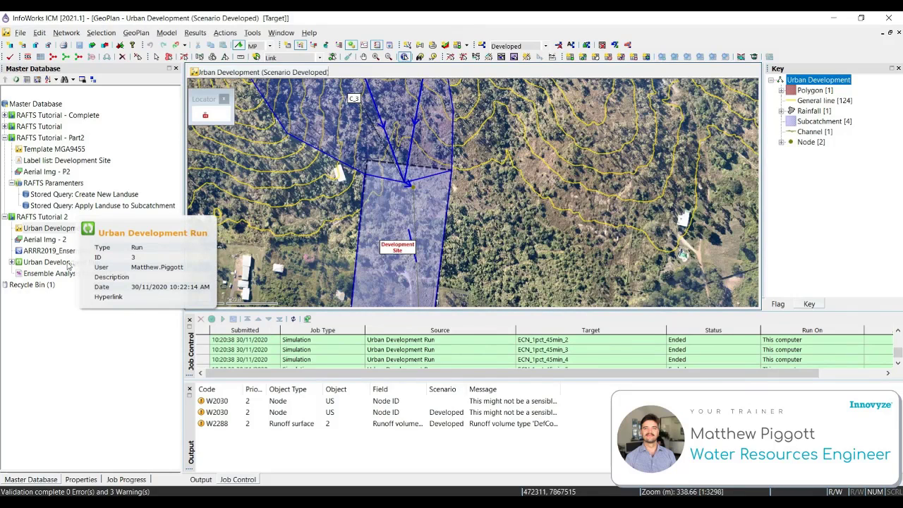
double_click(64, 262)
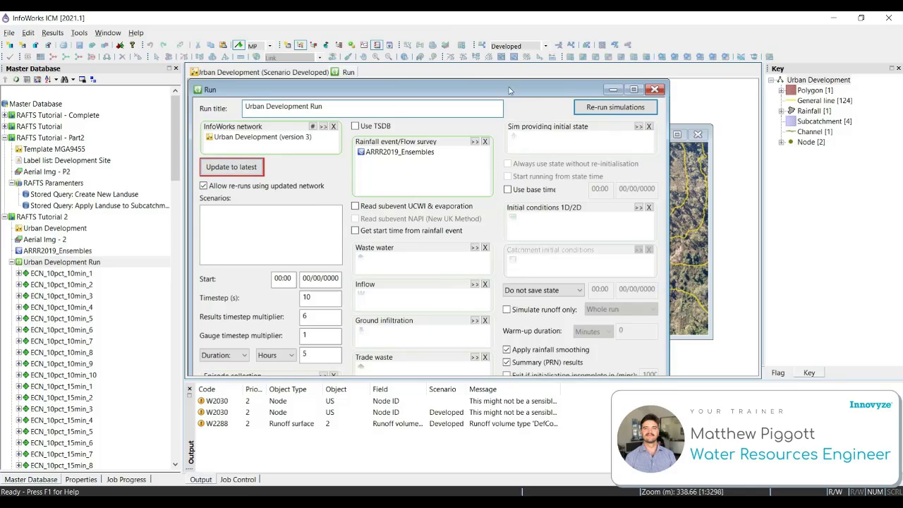
left_click(12, 262)
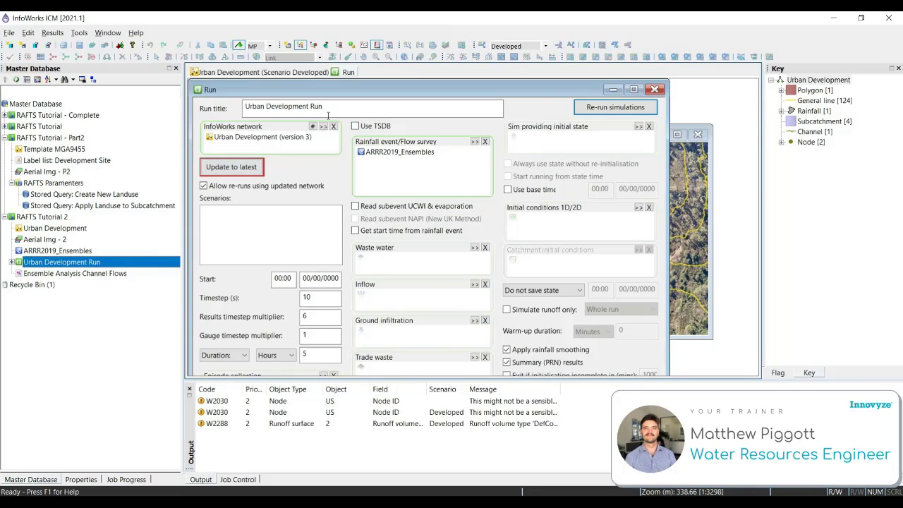
Retitle the run Urban Development Post Run and set it to use the latest network version with only the Developed scenario.
left_click(310, 104)
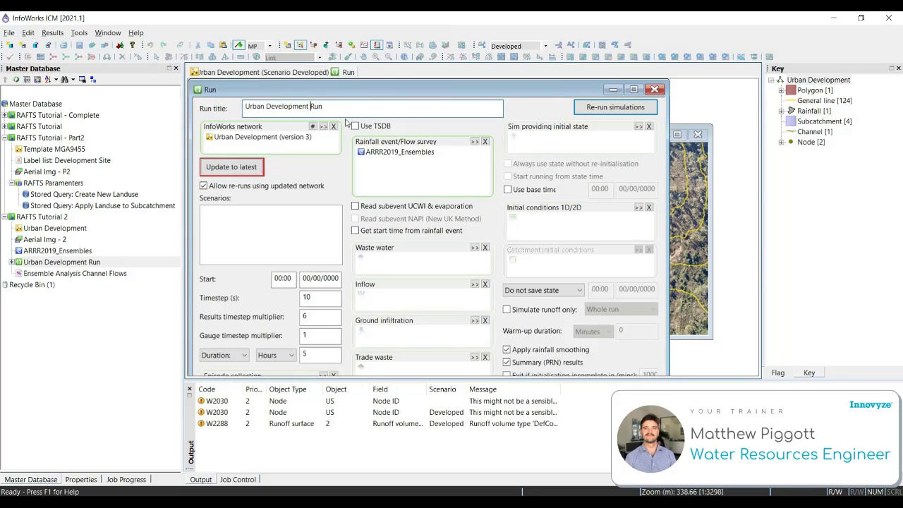
type("Post")
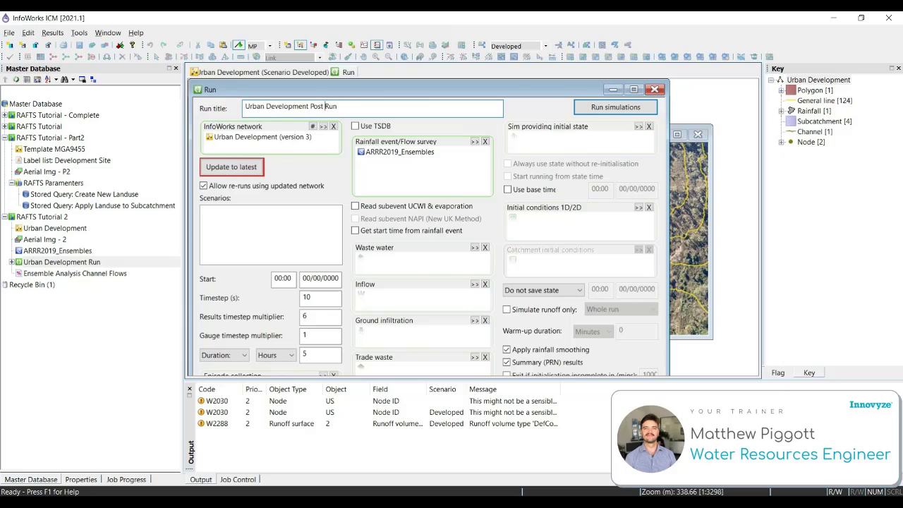
left_click(253, 168)
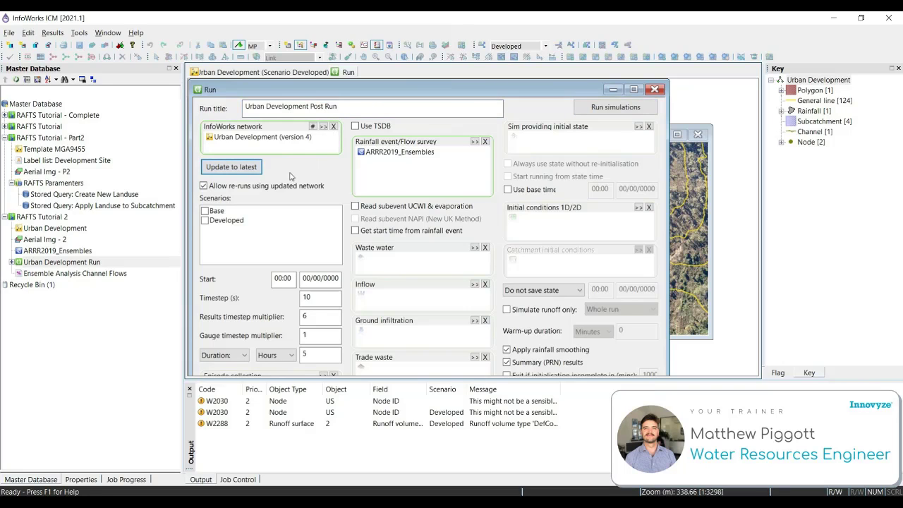
left_click(205, 221)
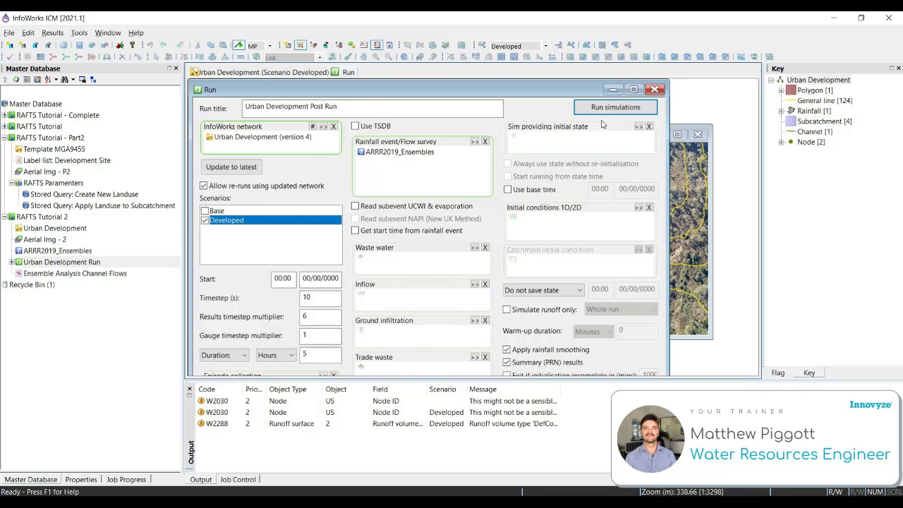
Start the simulations immediately on this computer with results stored locally, and show the list of simulation jobs.
left_click(632, 108)
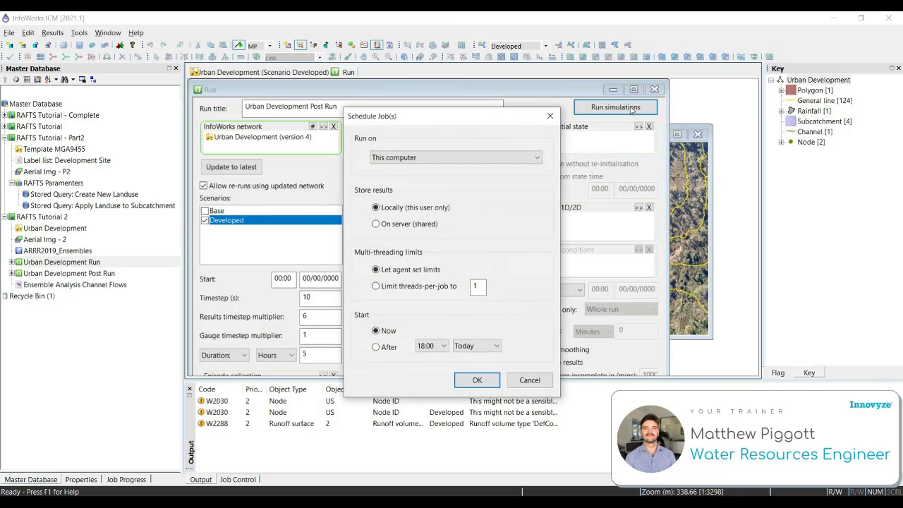
left_click(477, 379)
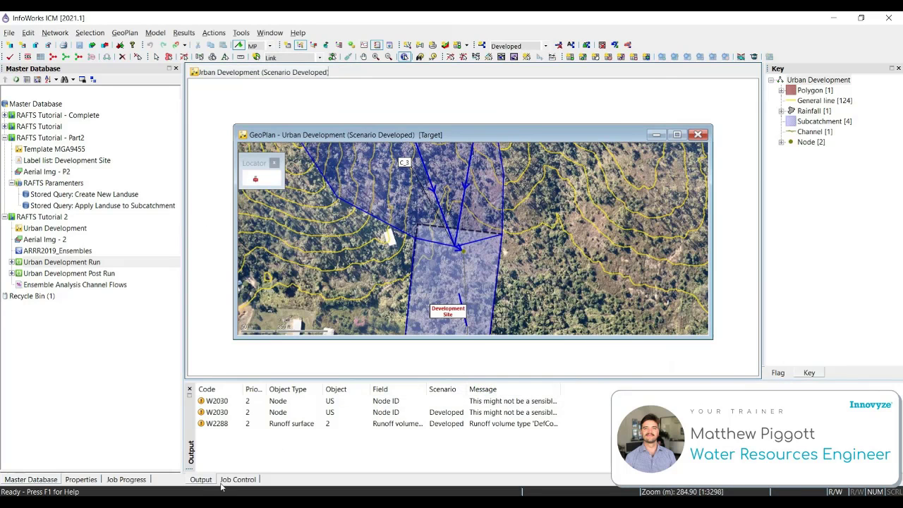
left_click(239, 481)
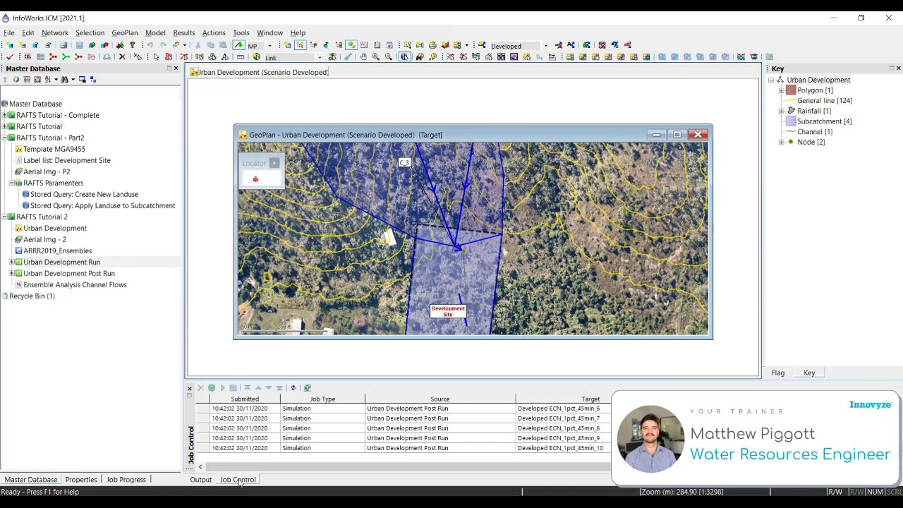
Check the completion status of all Developed simulations under Urban Development Post Run in the database tree, and collapse the list.
left_click(11, 273)
scroll(125, 244, "down", 12)
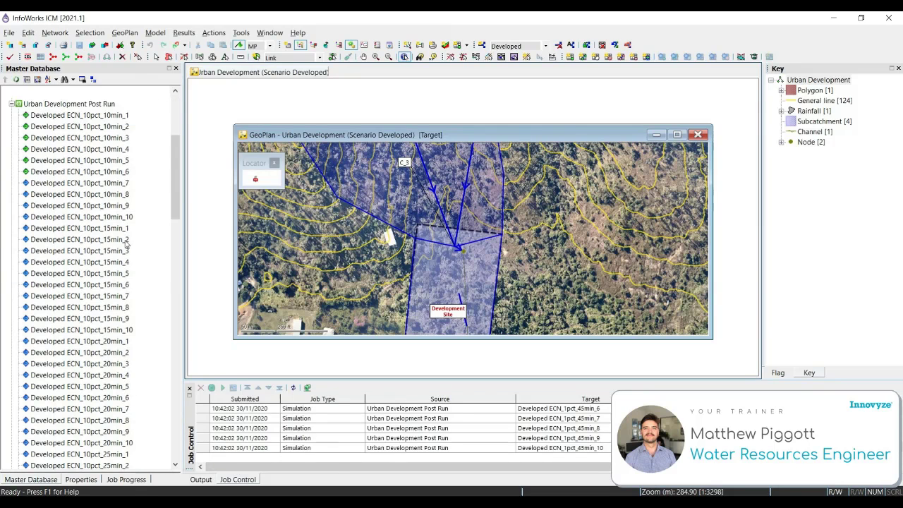
scroll(127, 244, "down", 20)
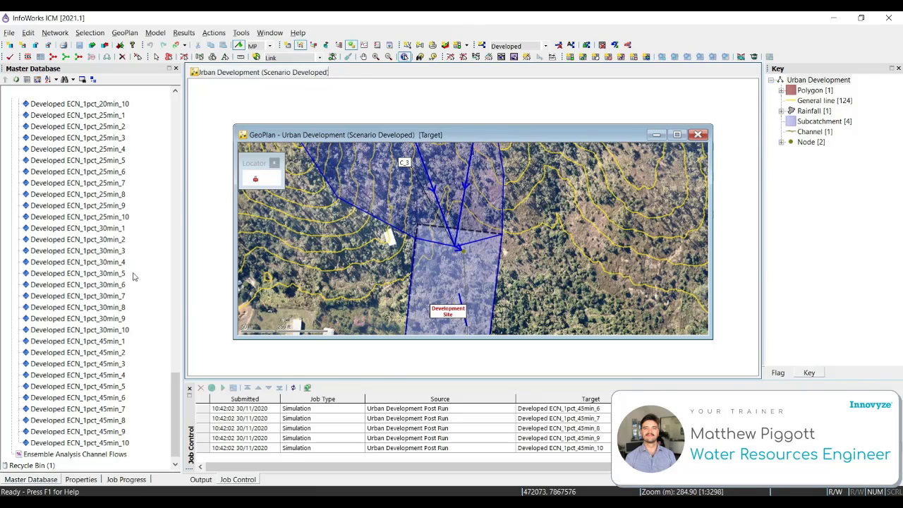
scroll(120, 319, "up", 9)
scroll(120, 320, "up", 20)
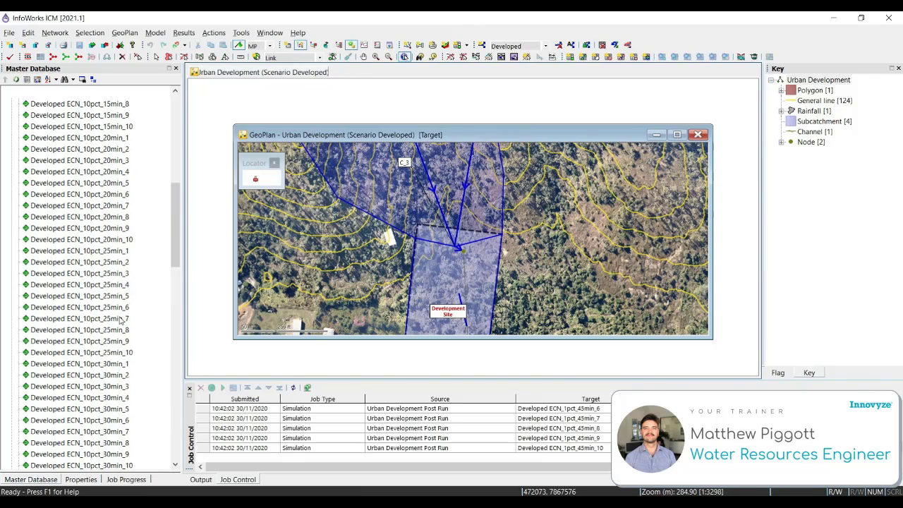
scroll(119, 319, "down", 20)
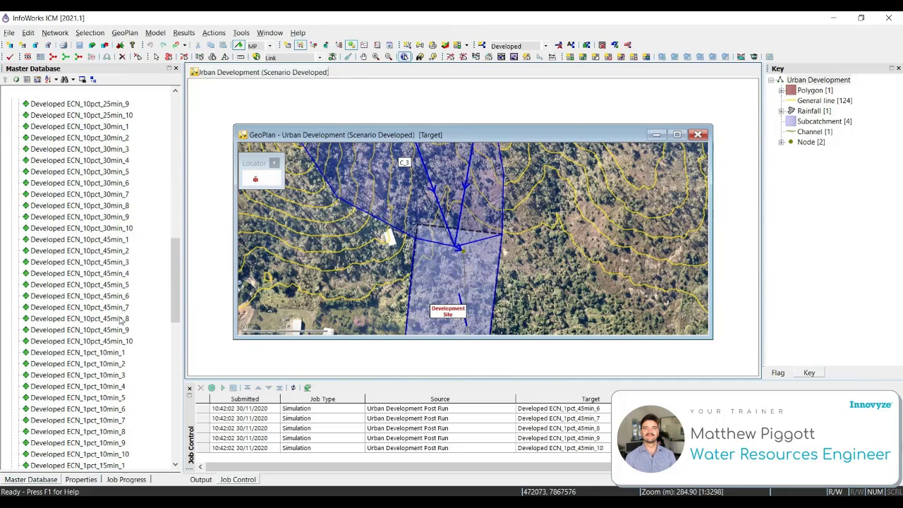
scroll(120, 320, "down", 1)
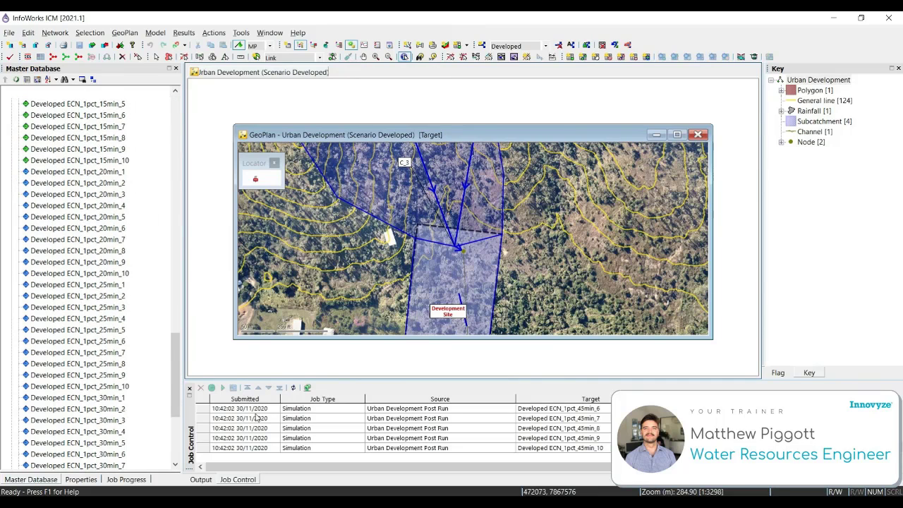
scroll(122, 295, "down", 2)
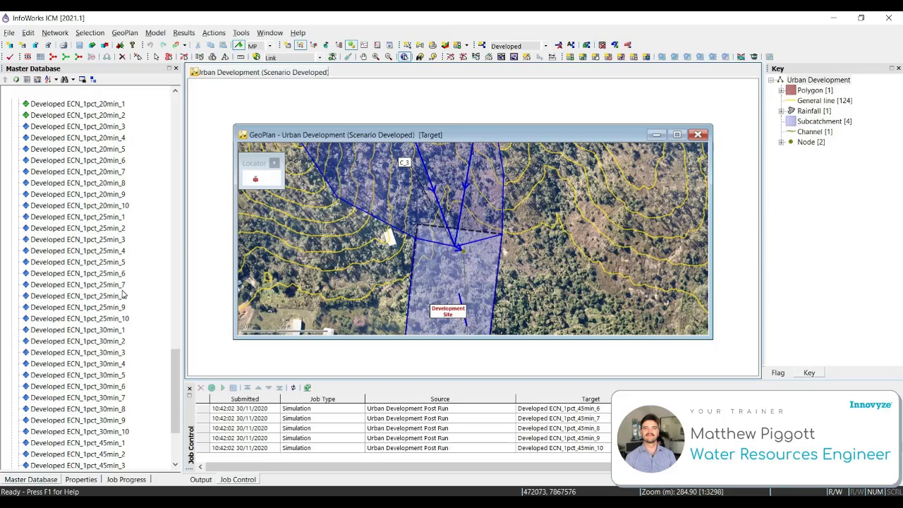
scroll(122, 295, "down", 1)
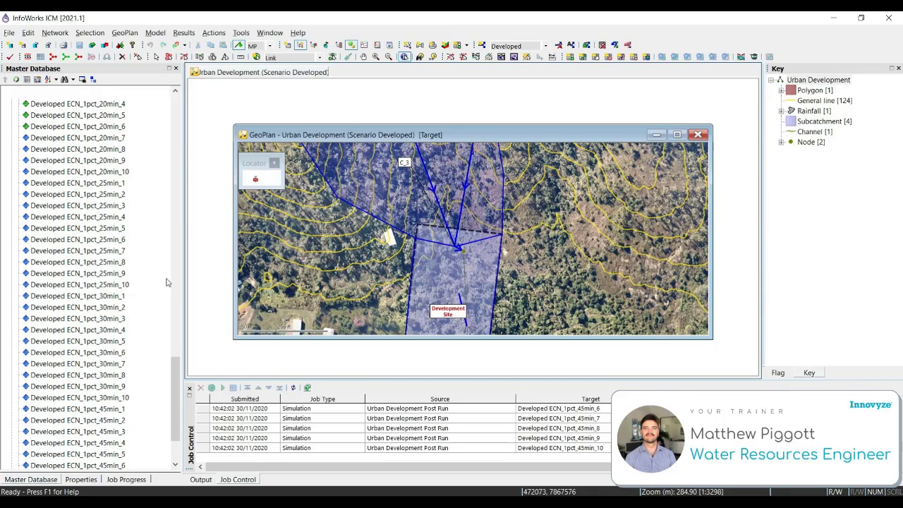
scroll(149, 282, "down", 3)
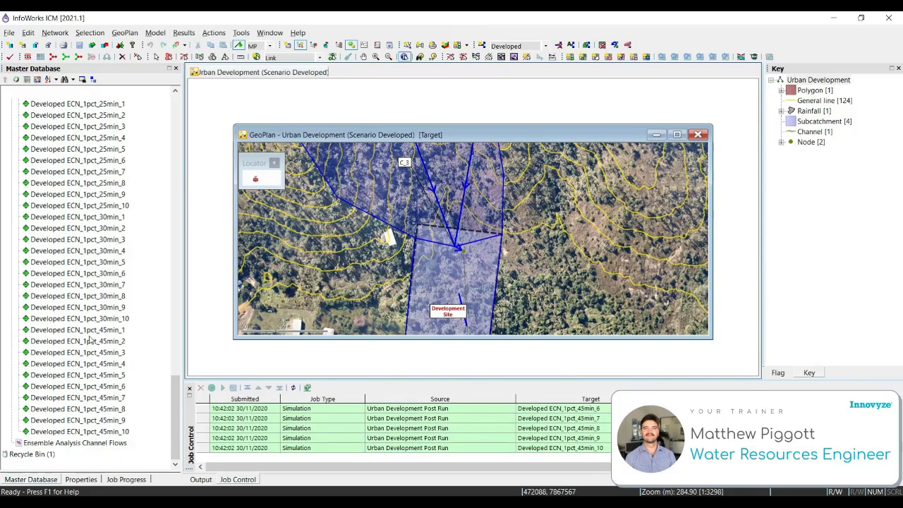
scroll(66, 424, "up", 14)
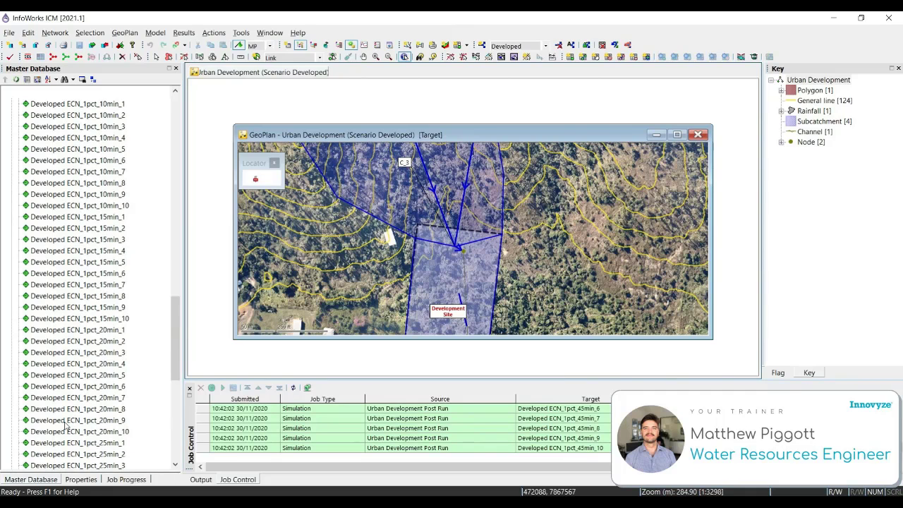
scroll(66, 424, "up", 12)
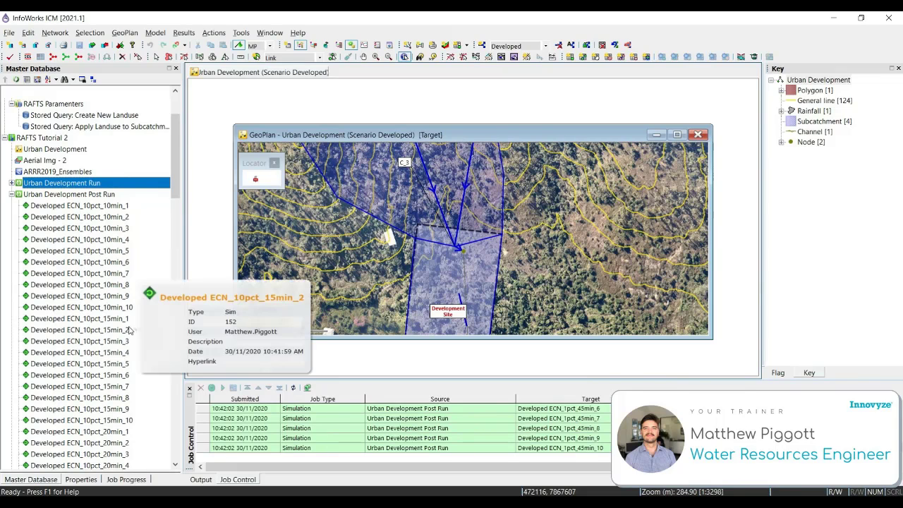
left_click(11, 194)
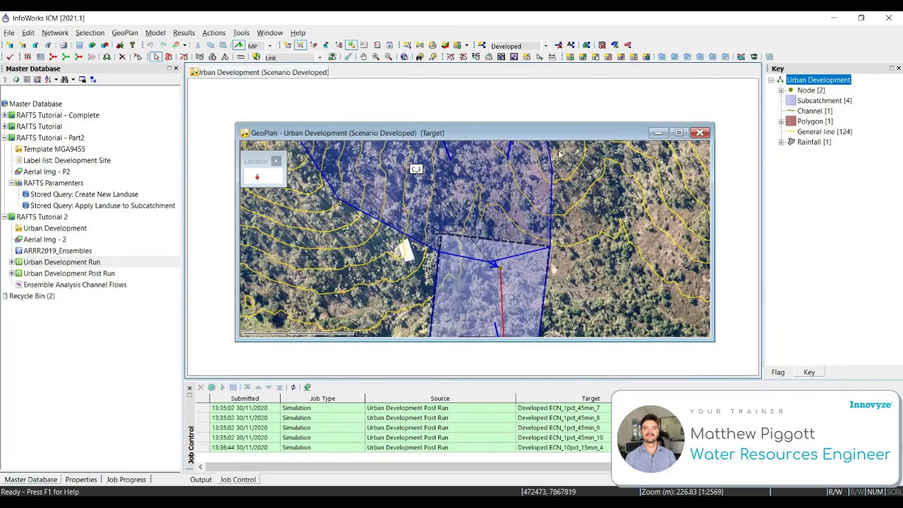
Maximize the GeoPlan window and start composing a statistical report of the results.
scroll(560, 154, "down", 2)
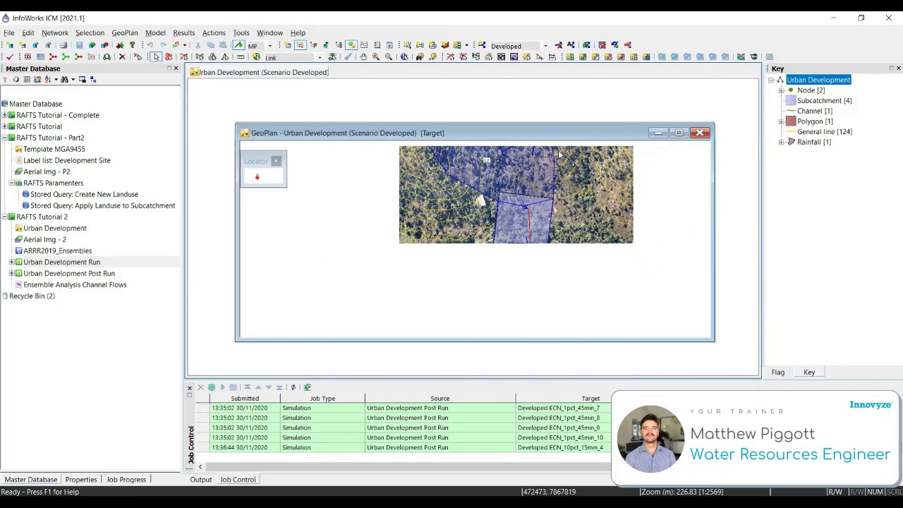
scroll(560, 153, "up", 2)
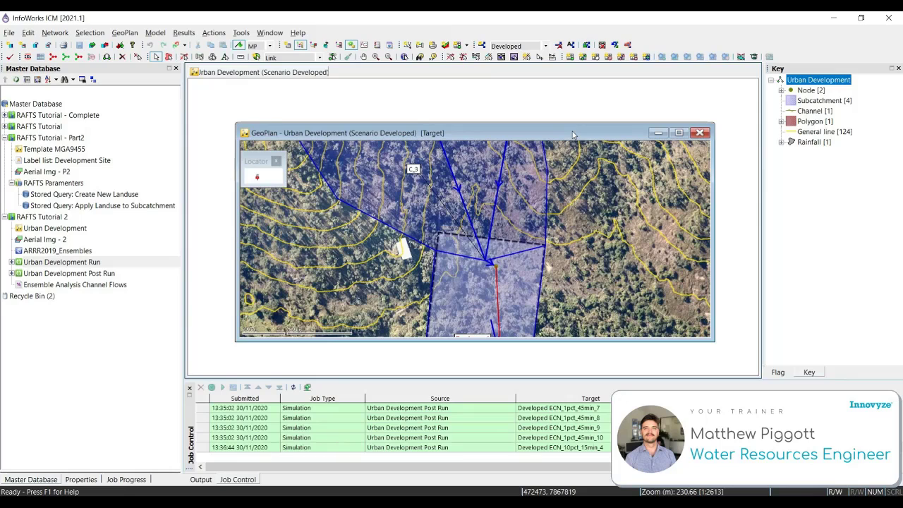
double_click(573, 133)
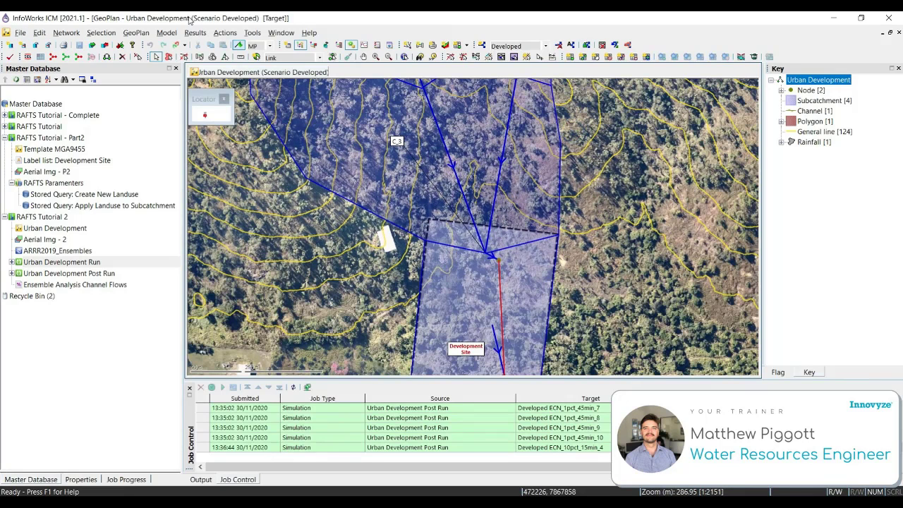
left_click(195, 32)
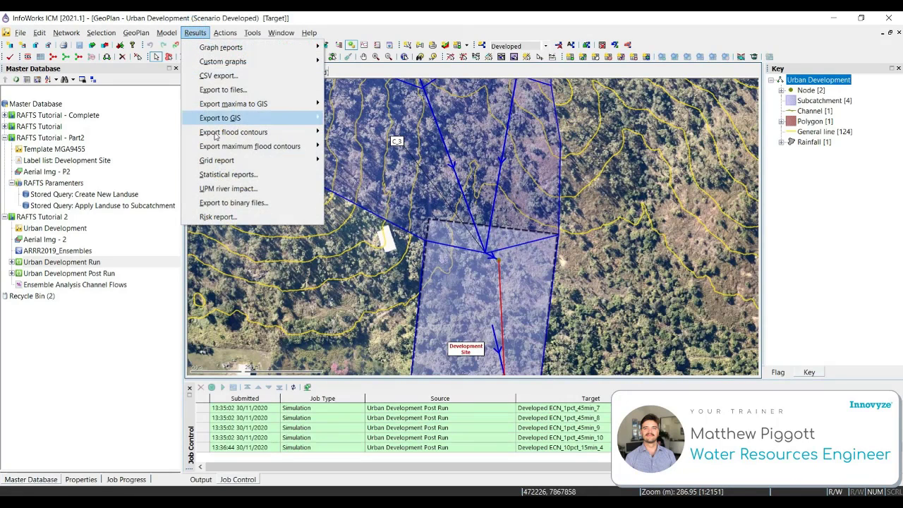
left_click(258, 176)
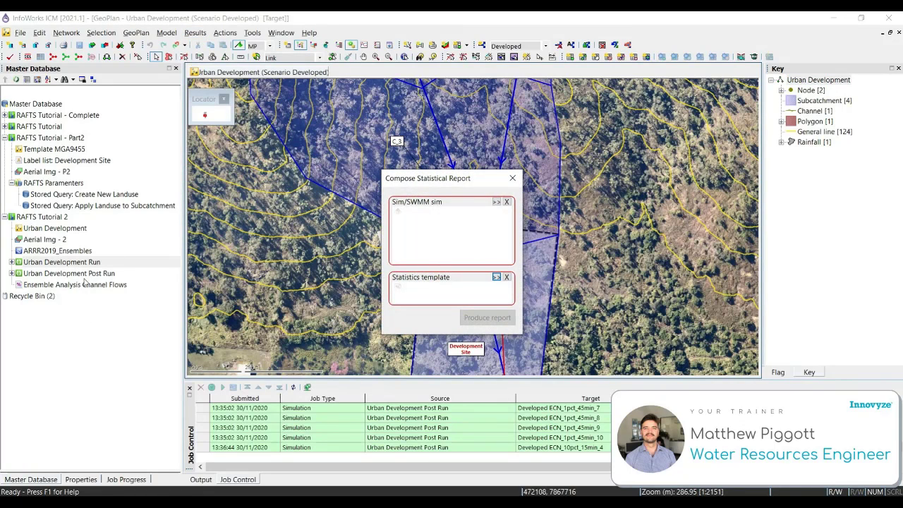
Produce a statistical report from the Urban Development Post Run simulations using the Ensemble Analysis Channel Flows template.
left_click_drag(70, 273, 448, 244)
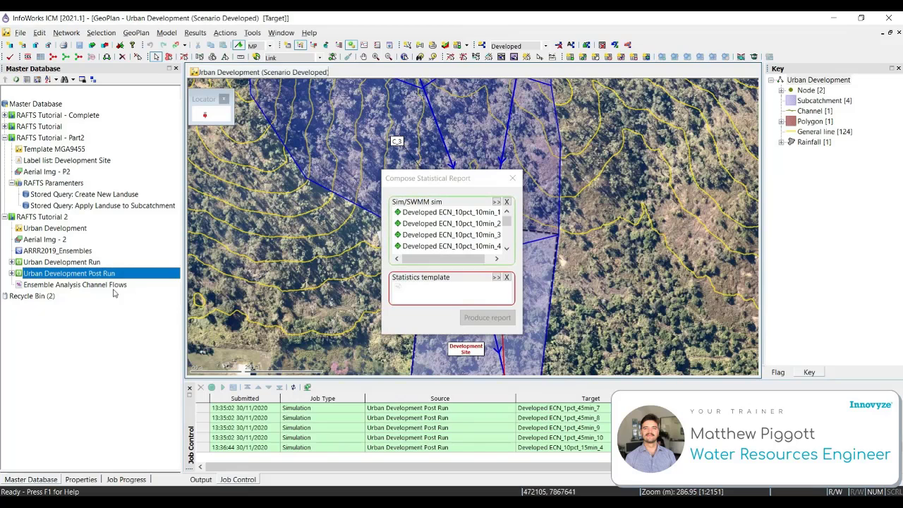
left_click_drag(106, 286, 466, 294)
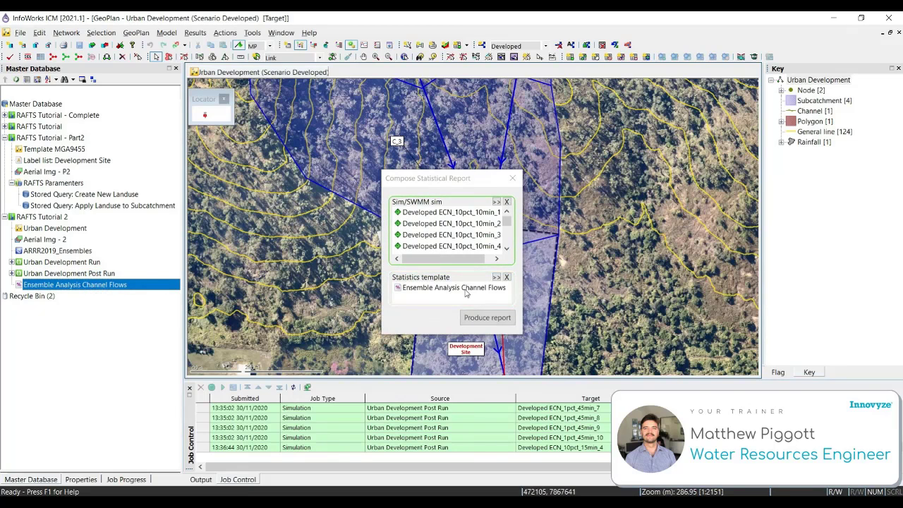
left_click_drag(465, 177, 371, 181)
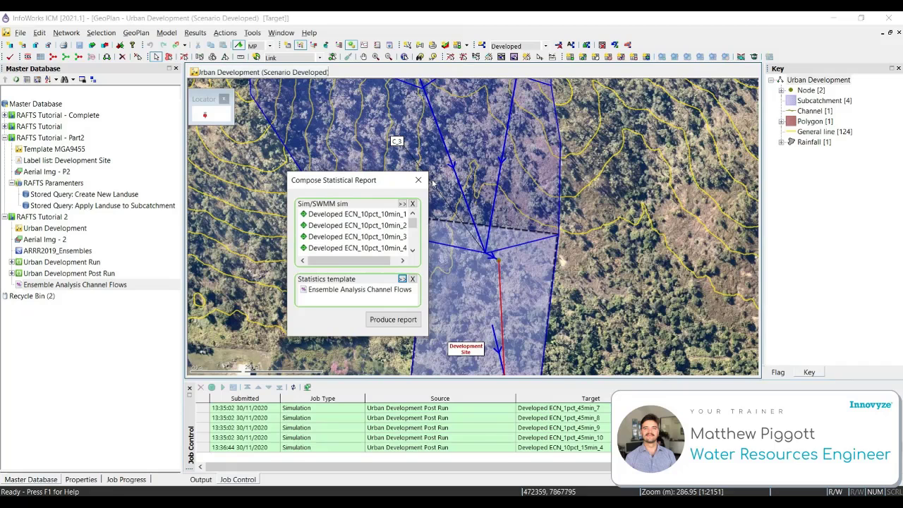
left_click(406, 320)
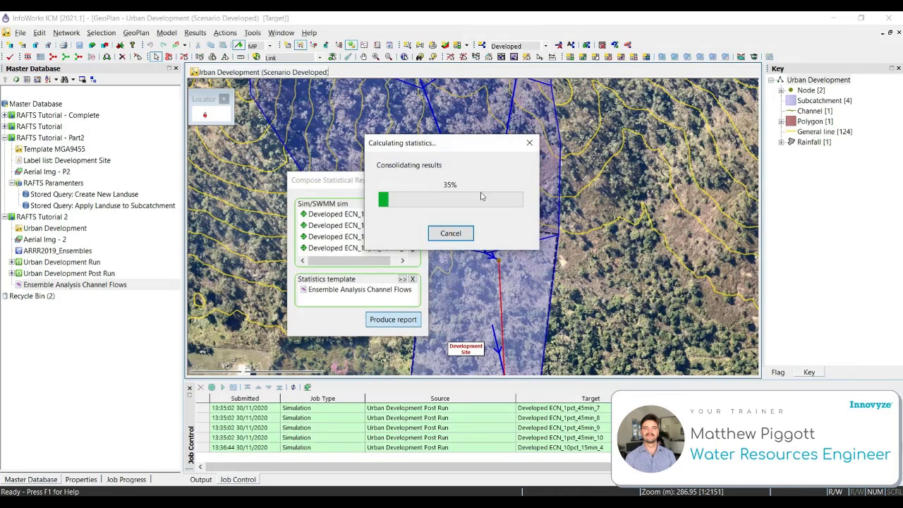